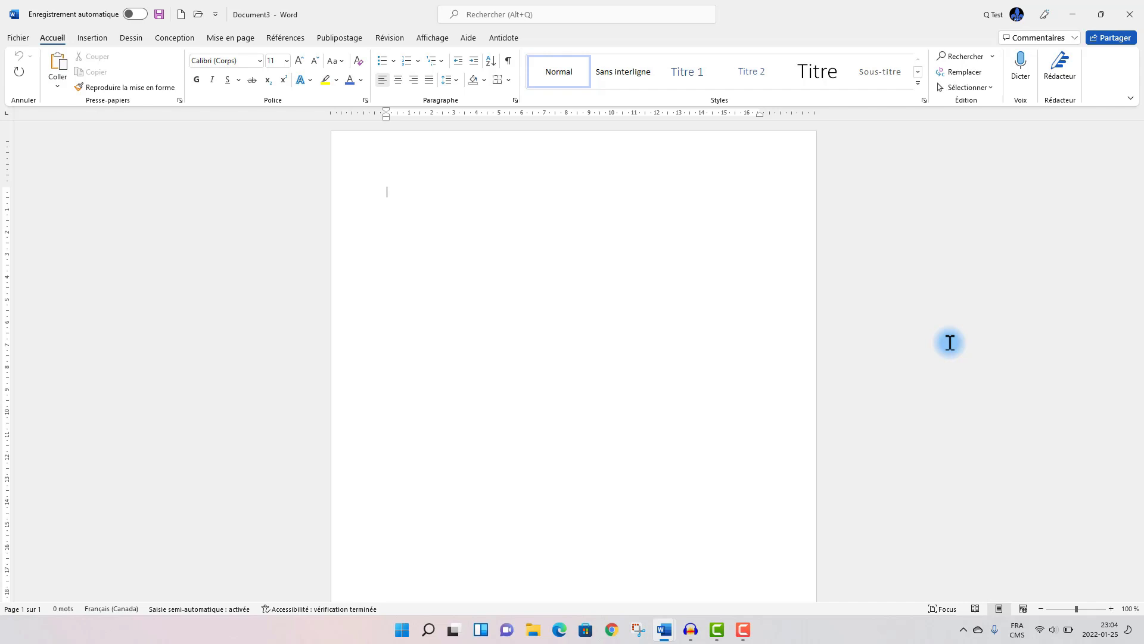
# Open the automatic correction settings from Word's proofing options (Vérification)
pyautogui.click(17, 38)
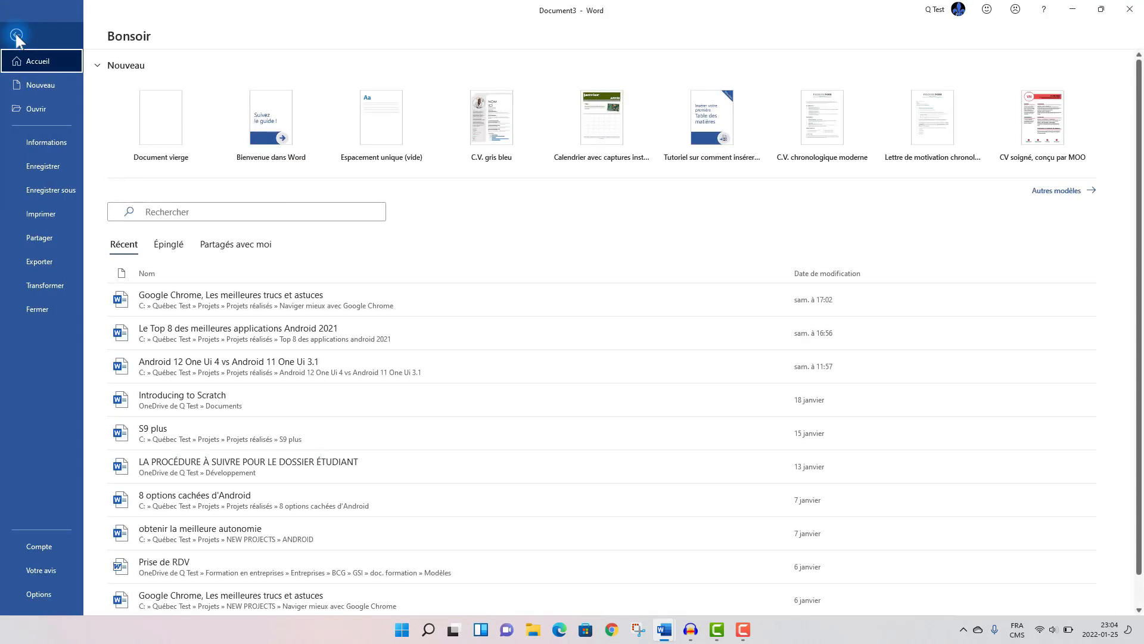
pyautogui.click(39, 594)
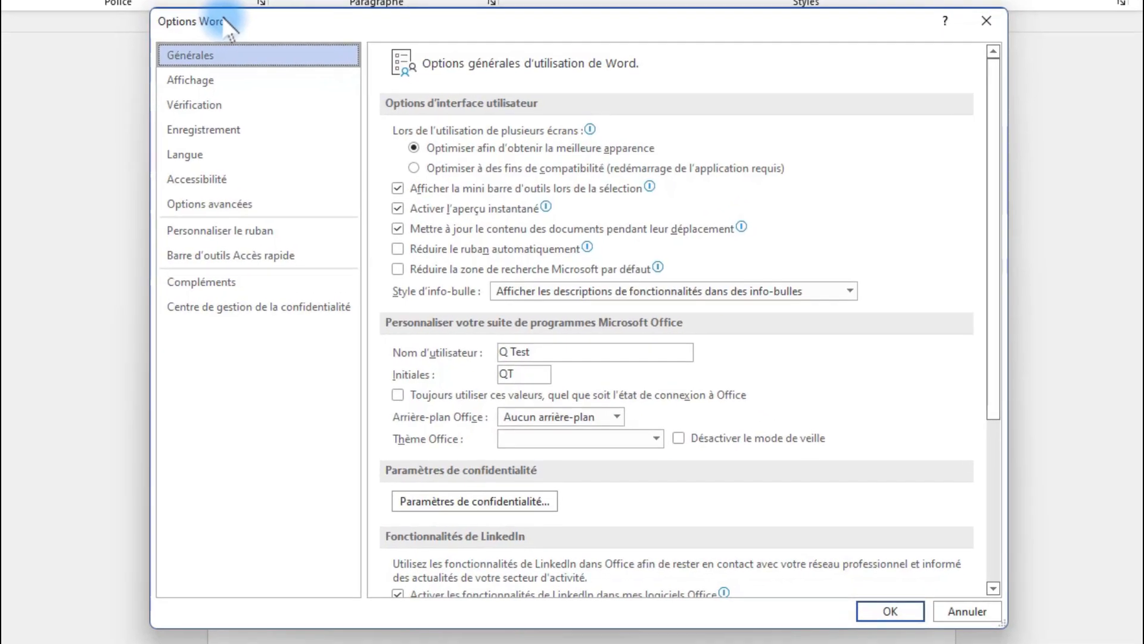
pyautogui.click(213, 107)
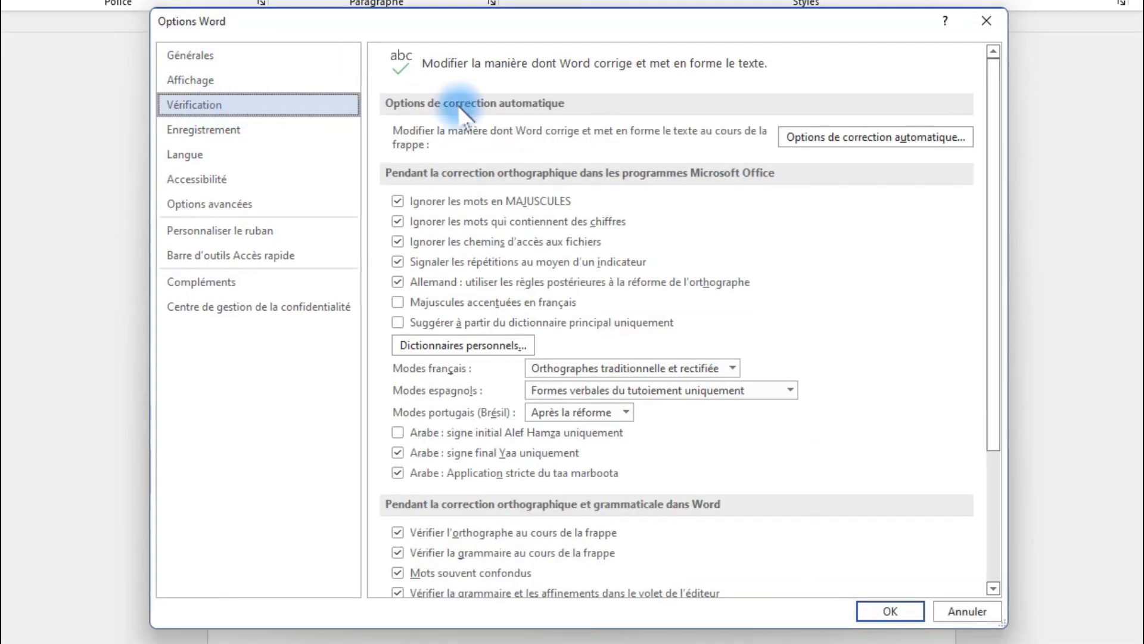
pyautogui.click(849, 138)
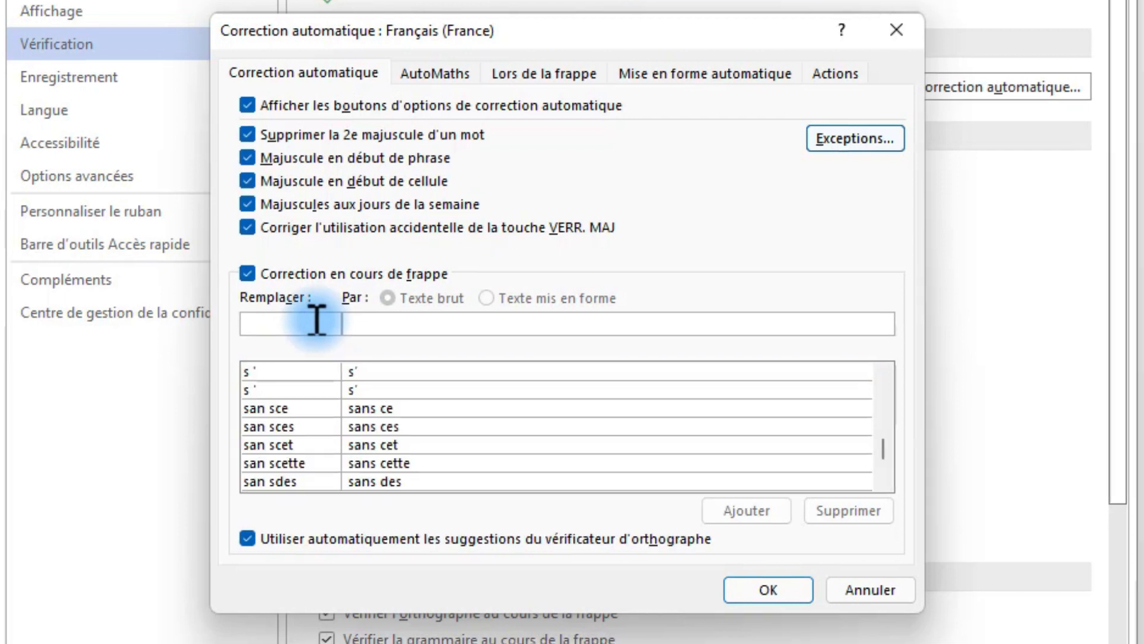
# Add an automatic correction entry replacing Salut1 with the copied closing sentence beginning "Avec mes respectueux hommages", and save the options
pyautogui.write('Salut')
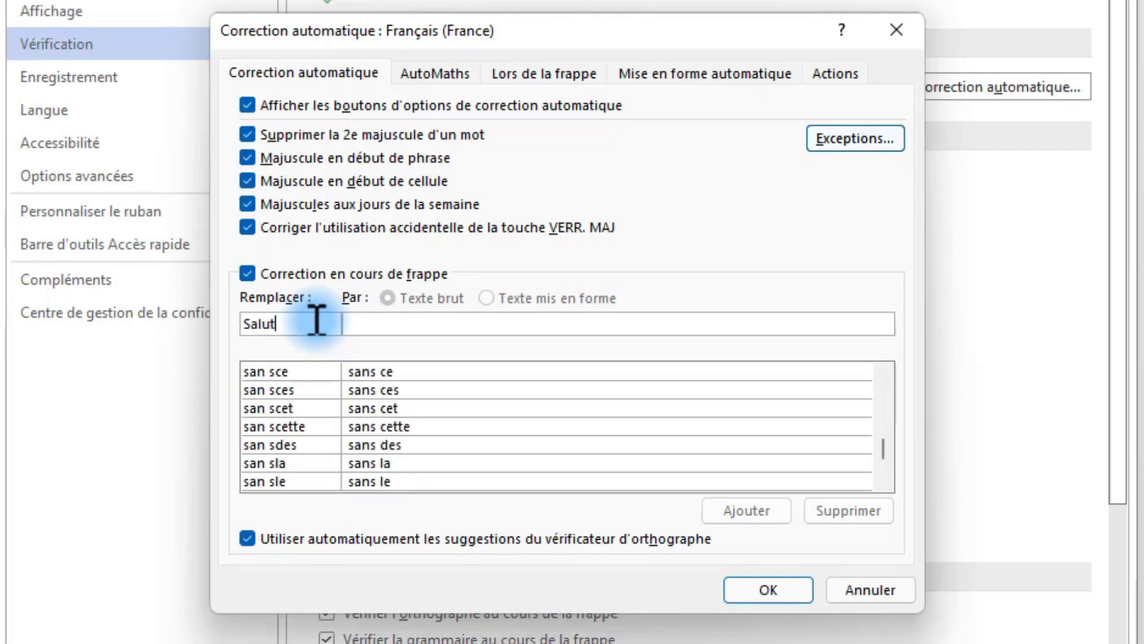
pyautogui.write('1')
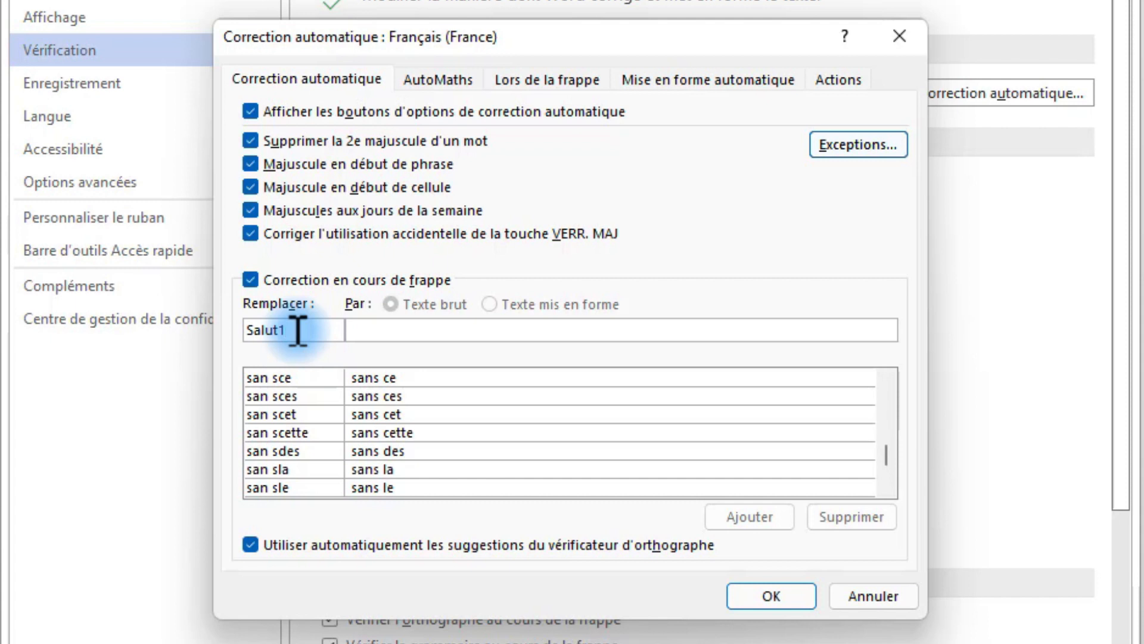
pyautogui.click(474, 329)
pyautogui.hotkey('ctrl', 'v')
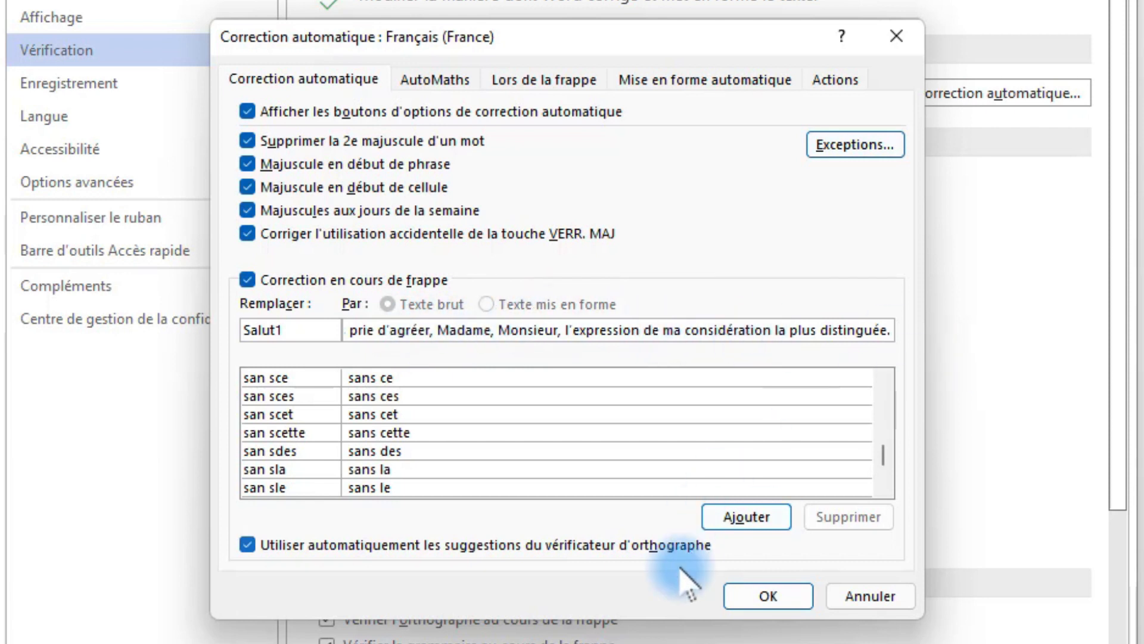
pyautogui.click(746, 517)
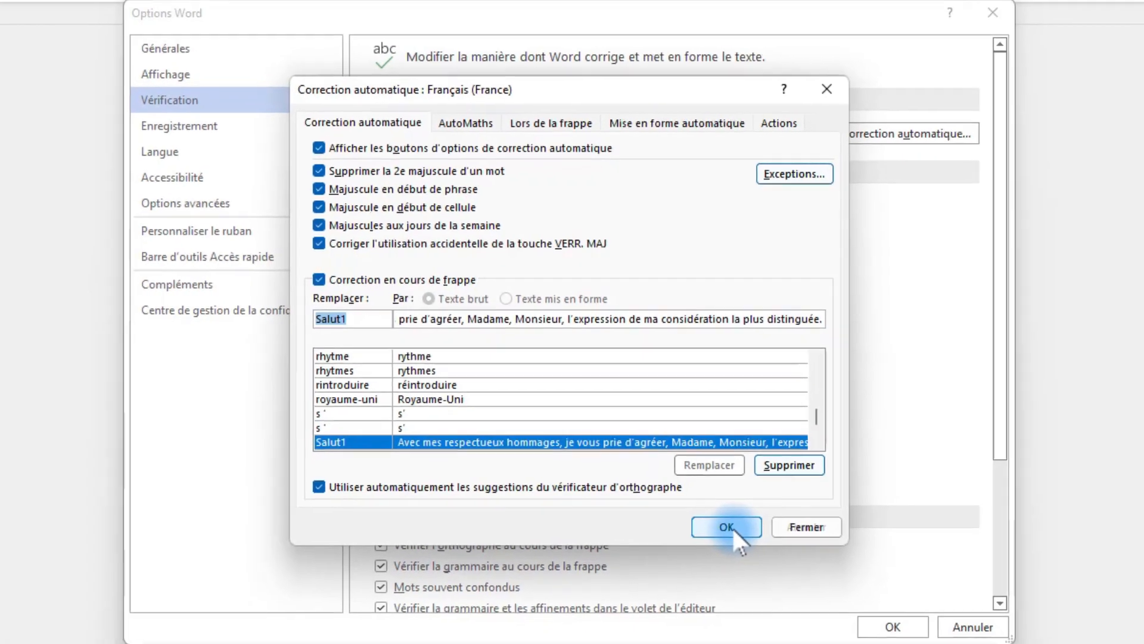
pyautogui.click(730, 528)
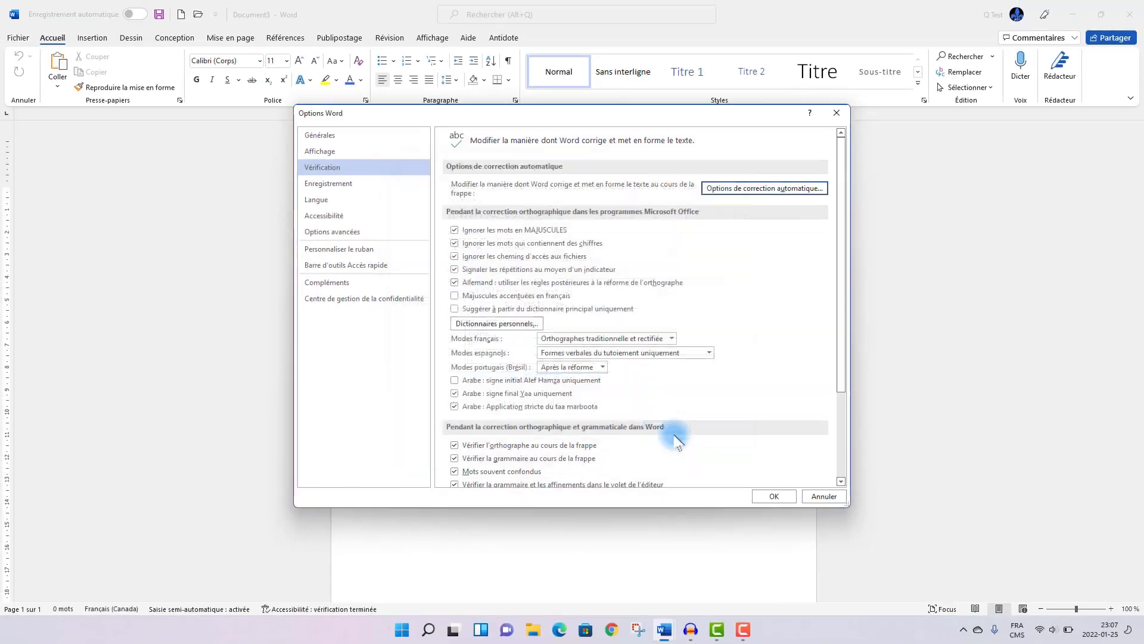
pyautogui.click(774, 499)
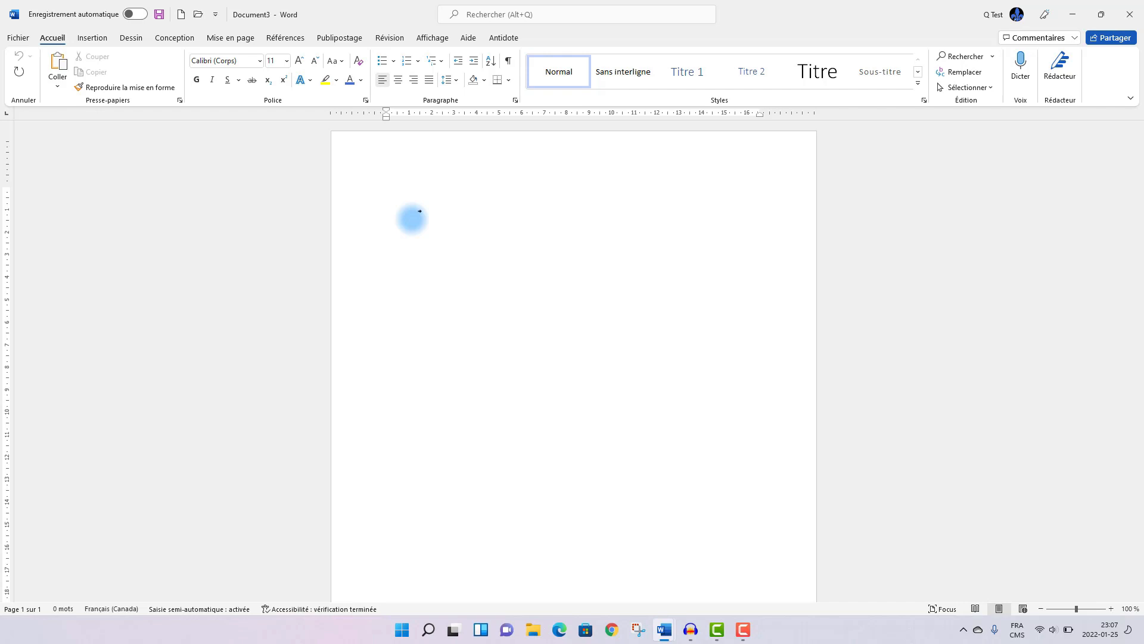
# Insert the closing sentence into the blank document by expanding the Salut1 shortcut
pyautogui.write('Avec')
pyautogui.press('Return')
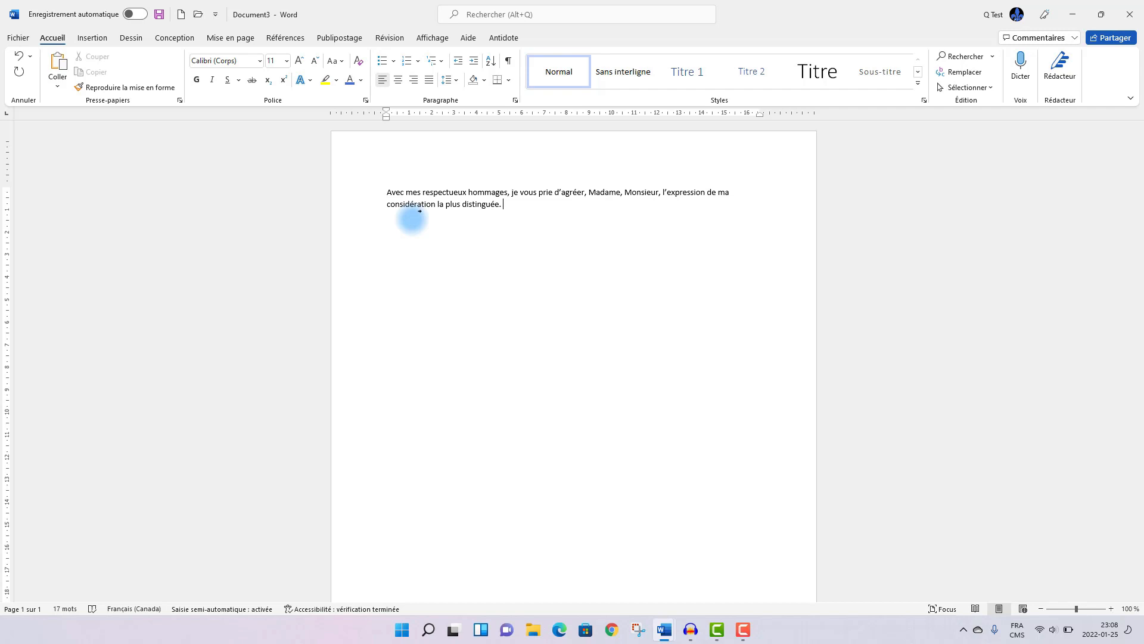
pyautogui.click(19, 37)
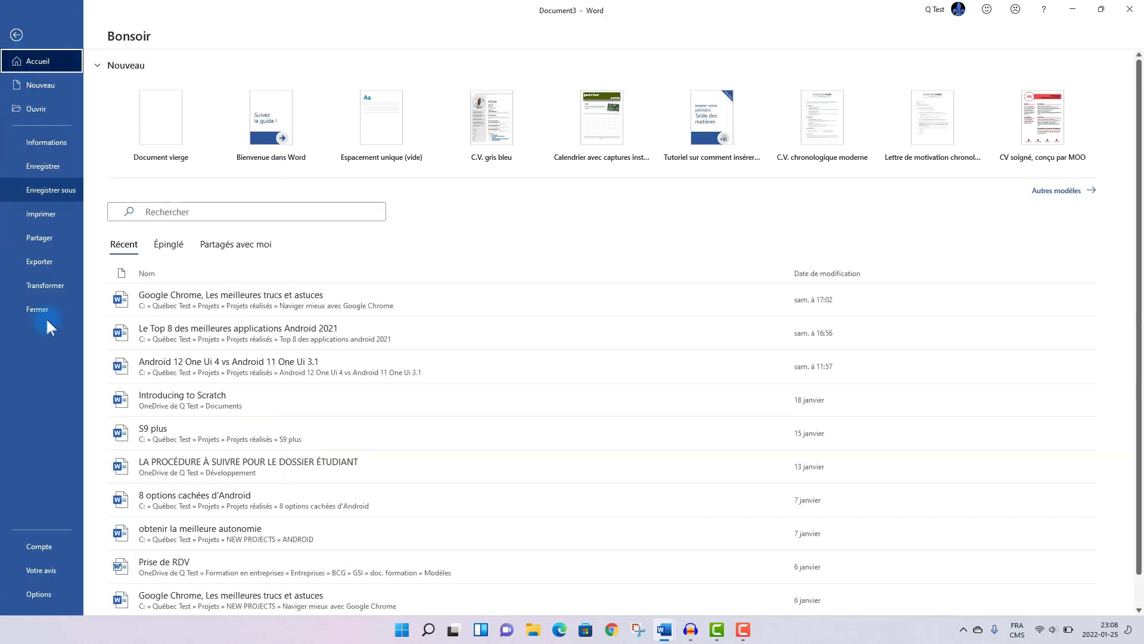
pyautogui.click(51, 598)
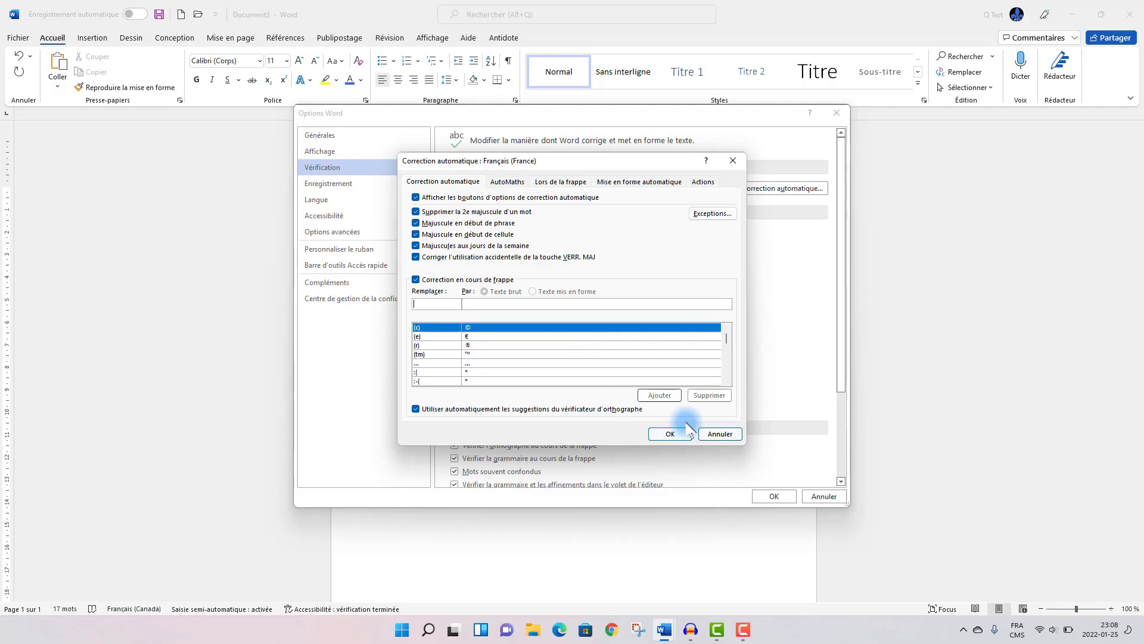
pyautogui.click(718, 434)
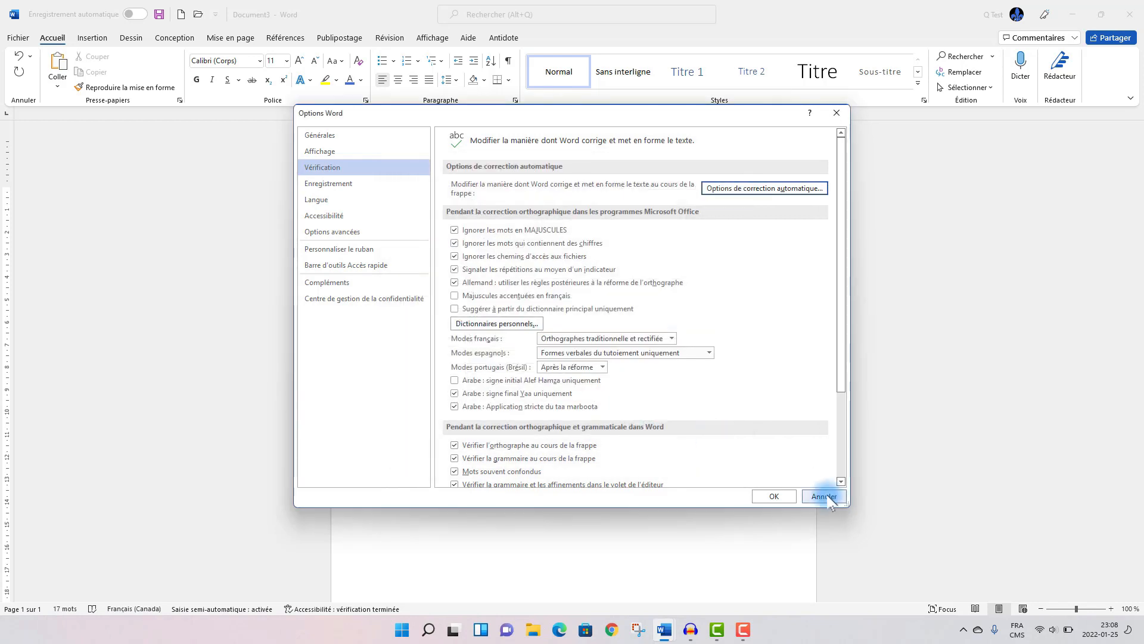
pyautogui.click(824, 496)
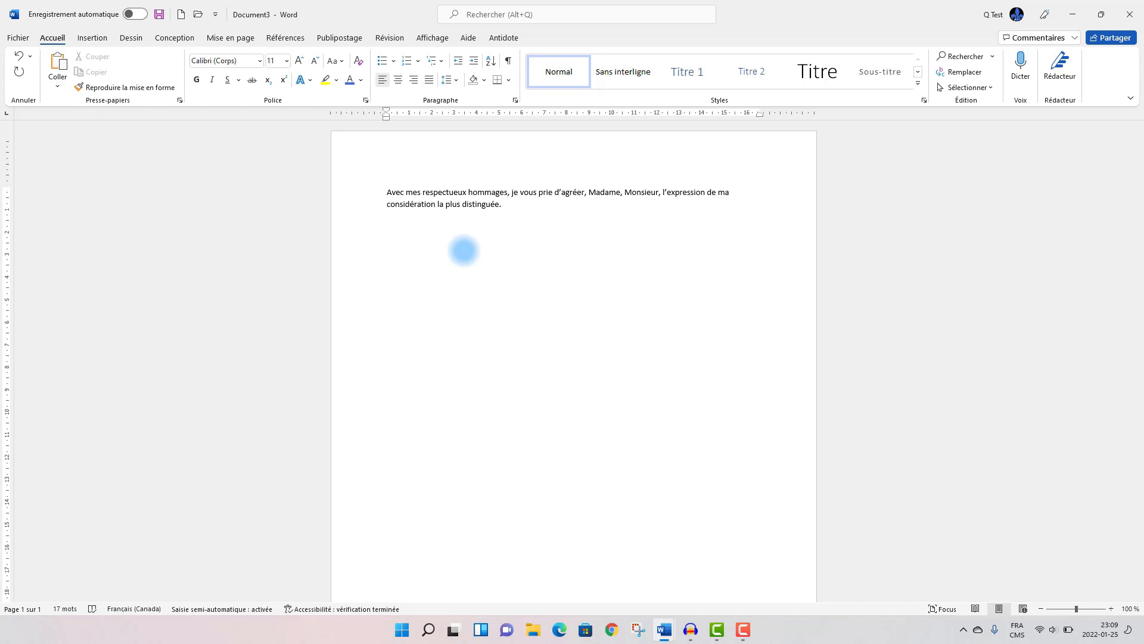
# Paste the formatted Québec Test signature with YouTube, Facebook, LinkedIn and Instagram links below the closing sentence, and select the whole block
pyautogui.write('Québec Test YouTube : youtube.com/quebectest Facebook : facebook.com/quebectest LinkedIn : linkedin.com/quebectest Instagram : Instagram.com/quebec_test')
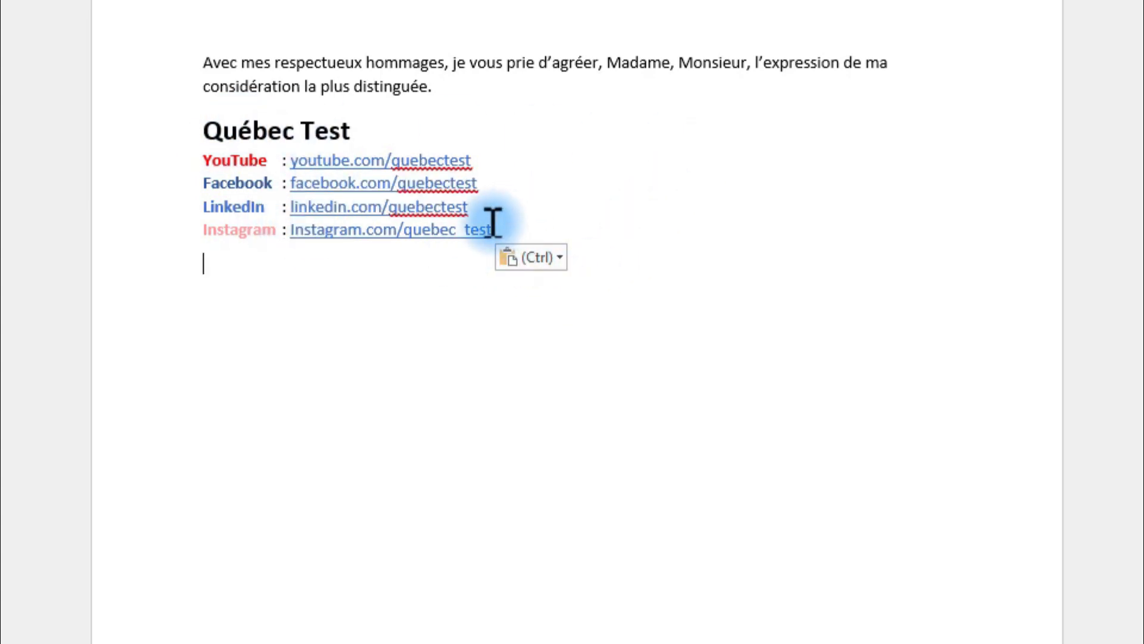
pyautogui.moveTo(498, 221); pyautogui.dragTo(203, 134)
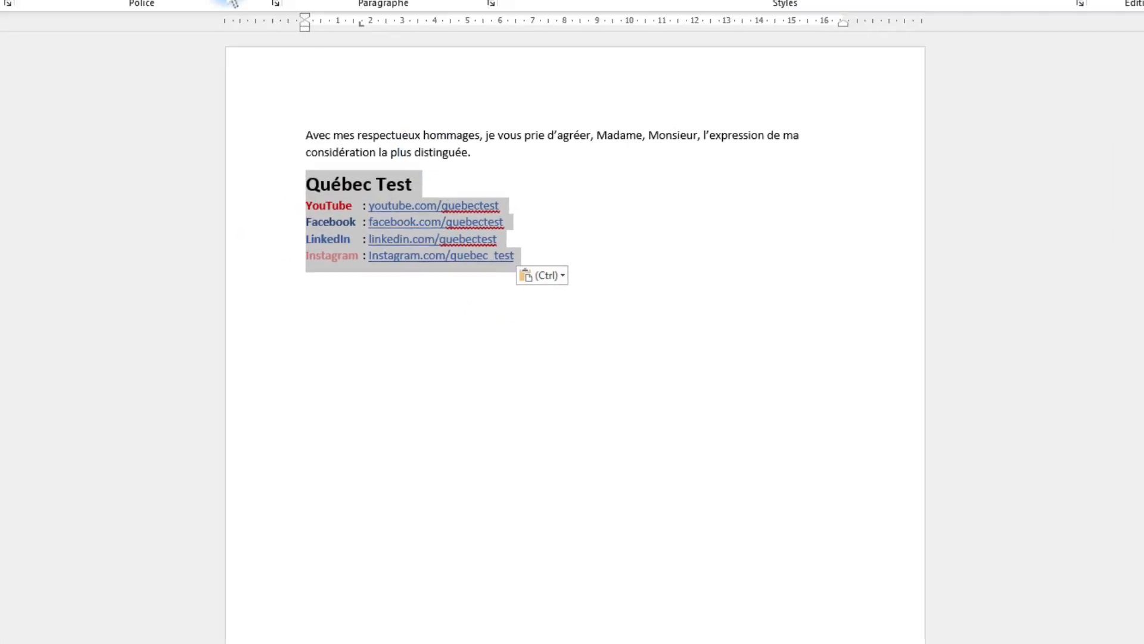
# Add an automatic correction entry replacing qtest with the selected signature as formatted text (Texte mis en forme), and save the options
pyautogui.click(18, 38)
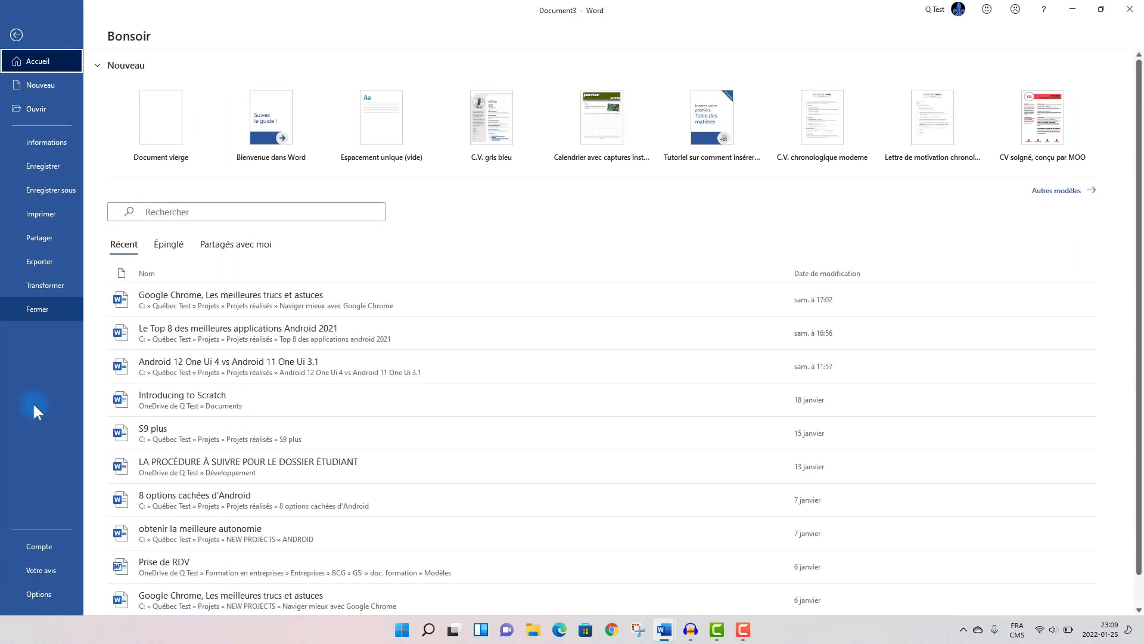
pyautogui.press('Escape')
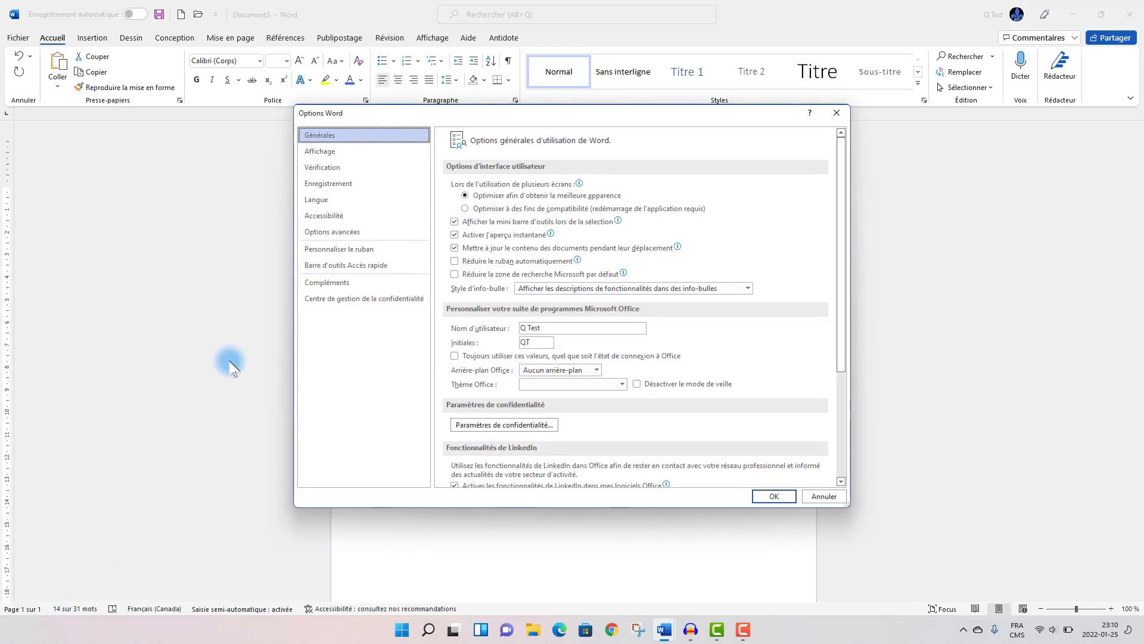
pyautogui.click(331, 166)
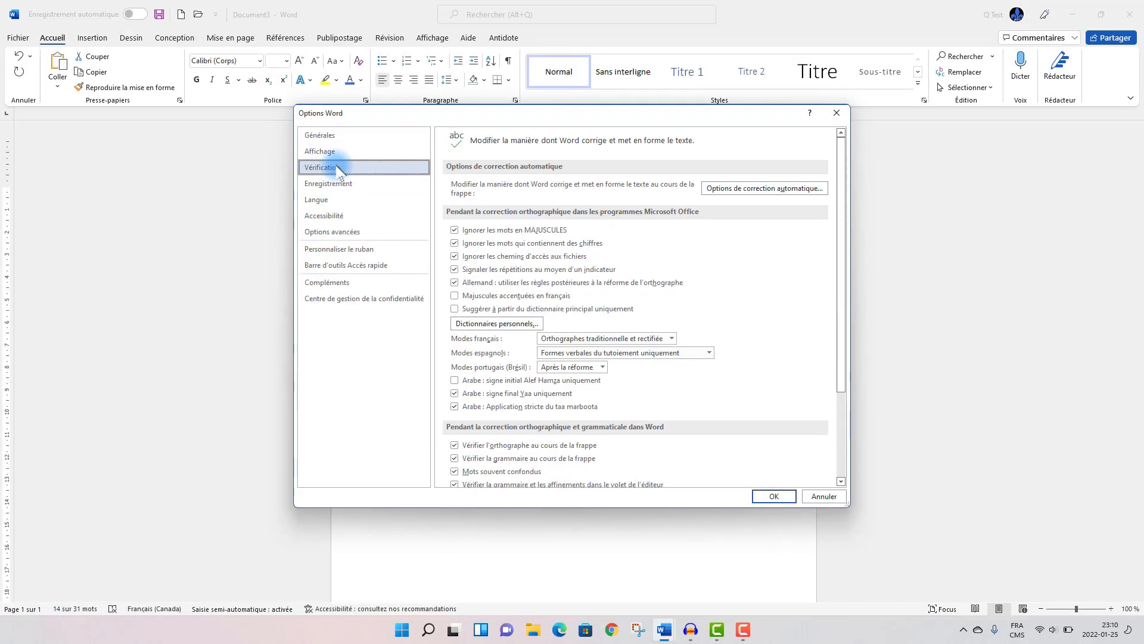
pyautogui.click(763, 189)
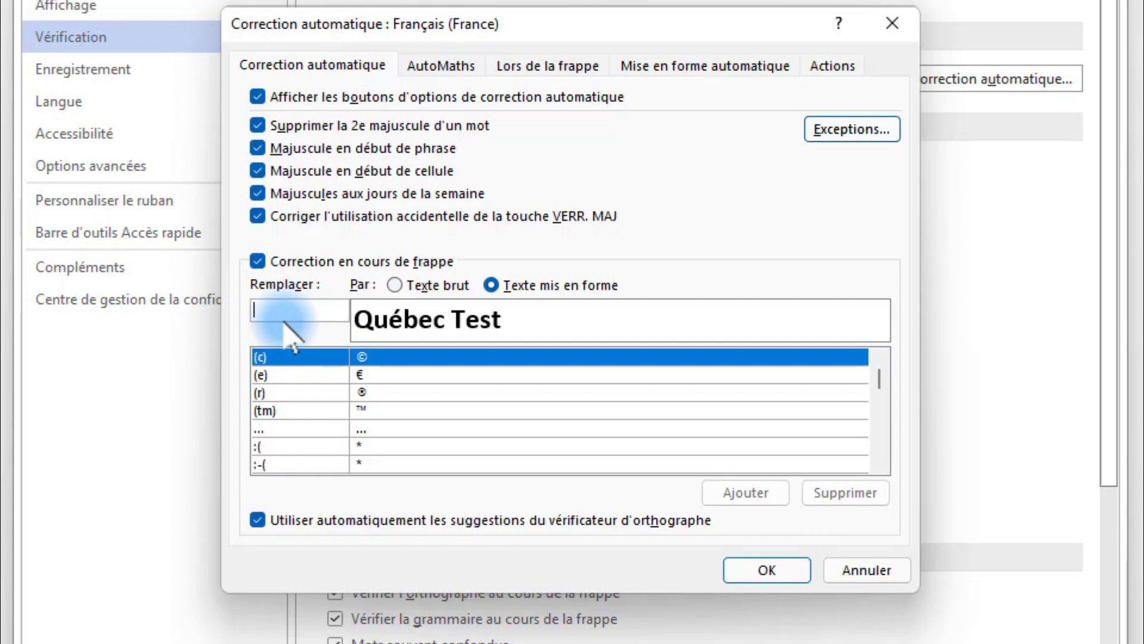
pyautogui.write('q')
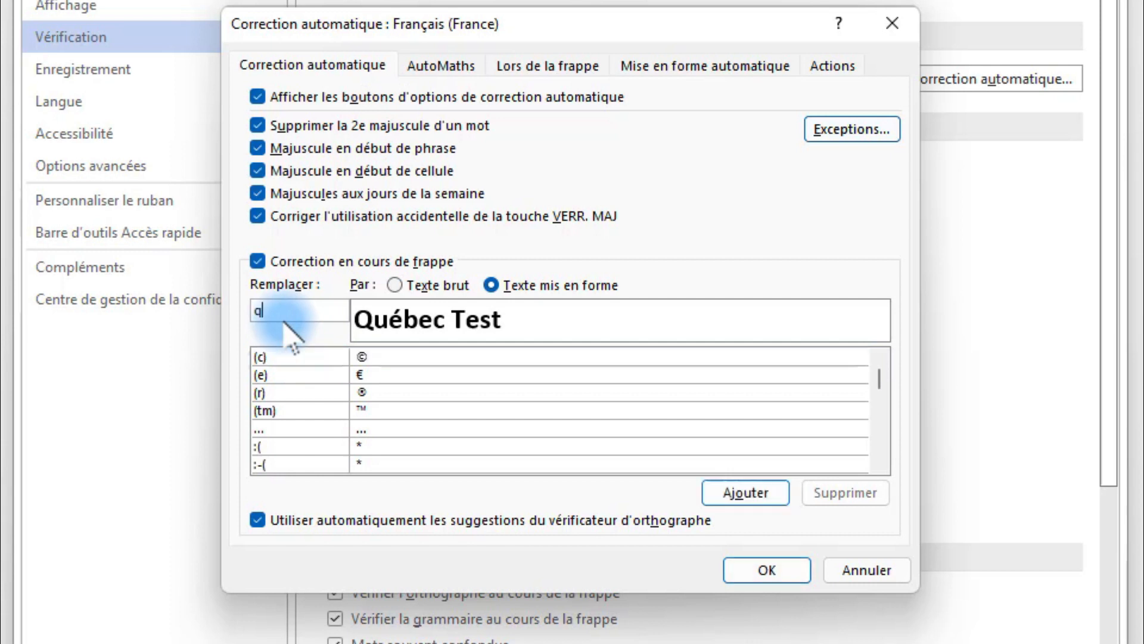
pyautogui.write('test')
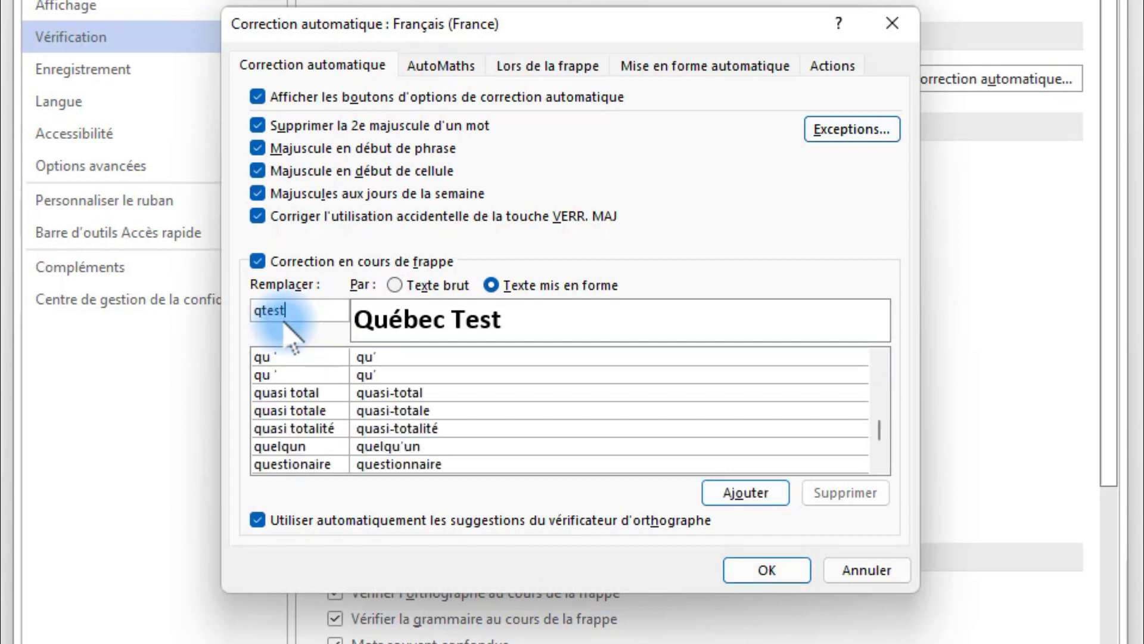
pyautogui.click(767, 497)
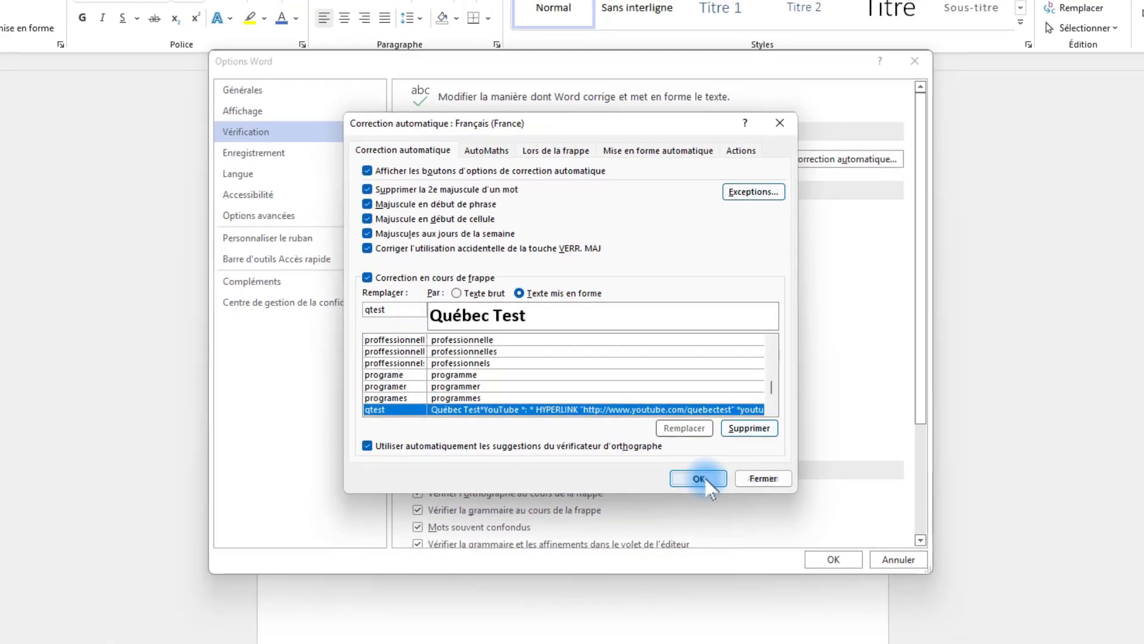
pyautogui.click(699, 478)
pyautogui.click(833, 561)
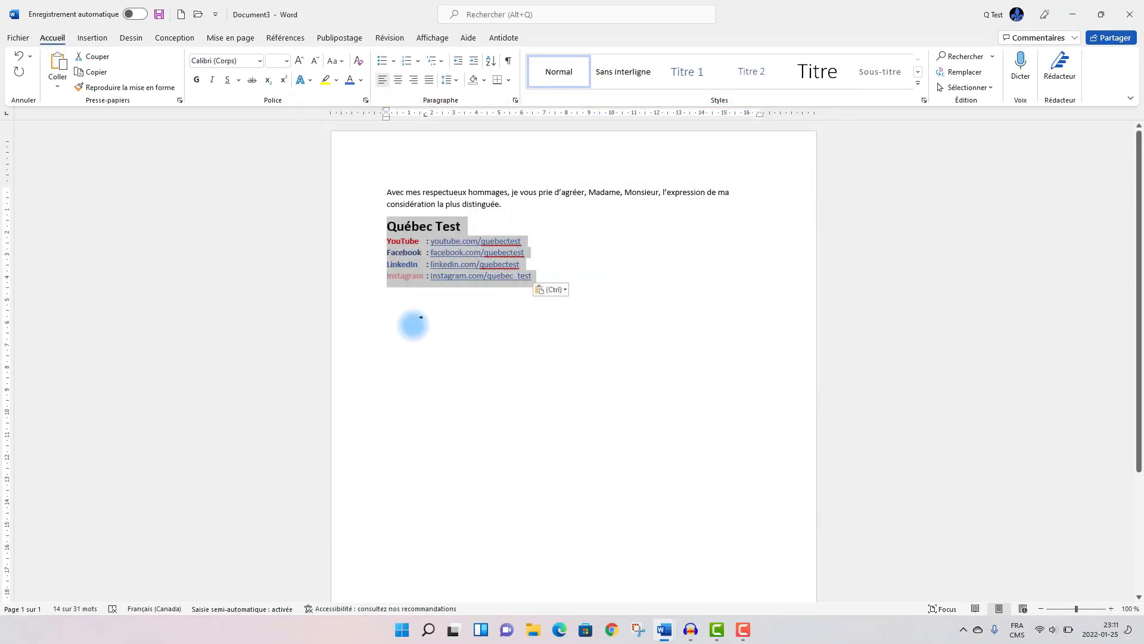
# Insert a second copy of the signature below the first one by expanding the qtest shortcut
pyautogui.click(395, 320)
pyautogui.press('Return')
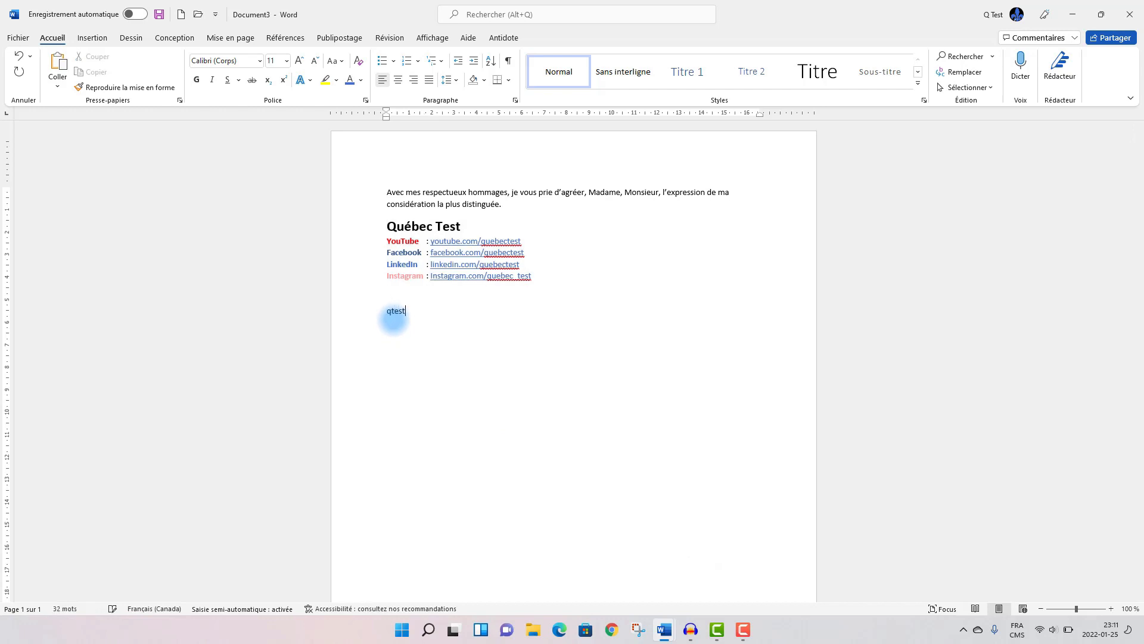
pyautogui.write('qtest')
pyautogui.press('F3')
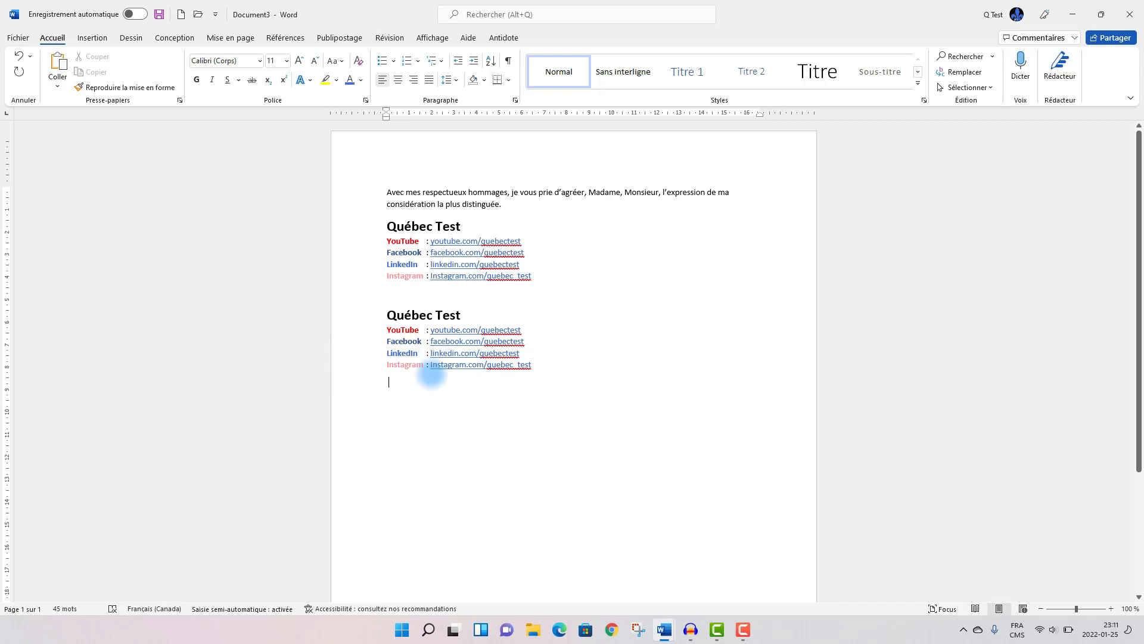
# In a new blank document, expand the salut1 shortcut and enter the qtest shortcut two lines below the inserted sentence
pyautogui.click(181, 14)
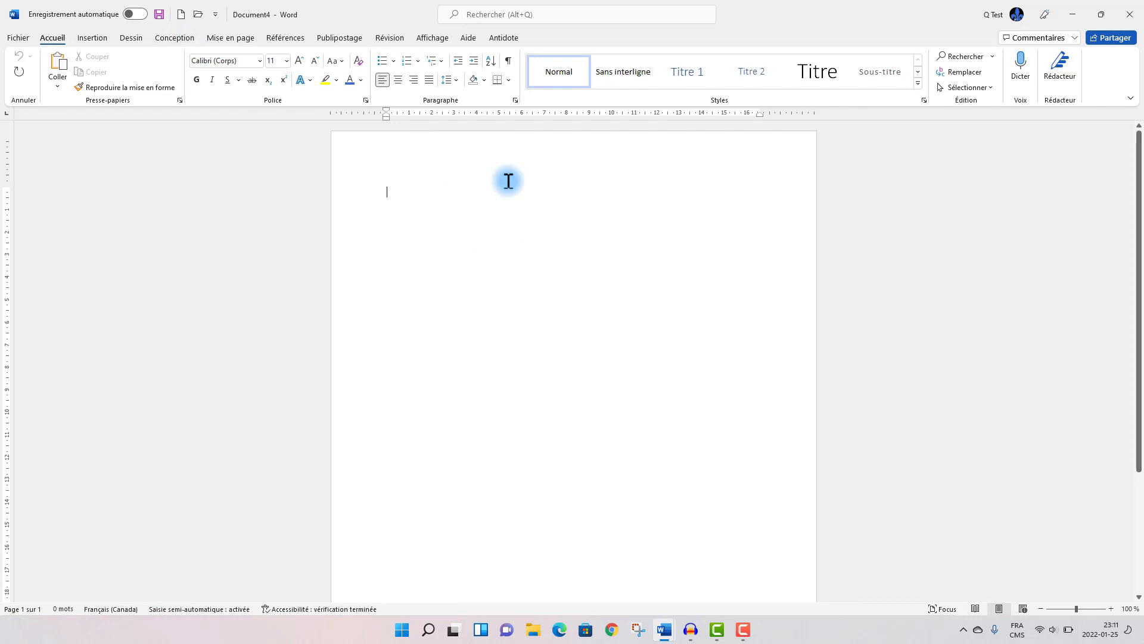
pyautogui.write('salut1')
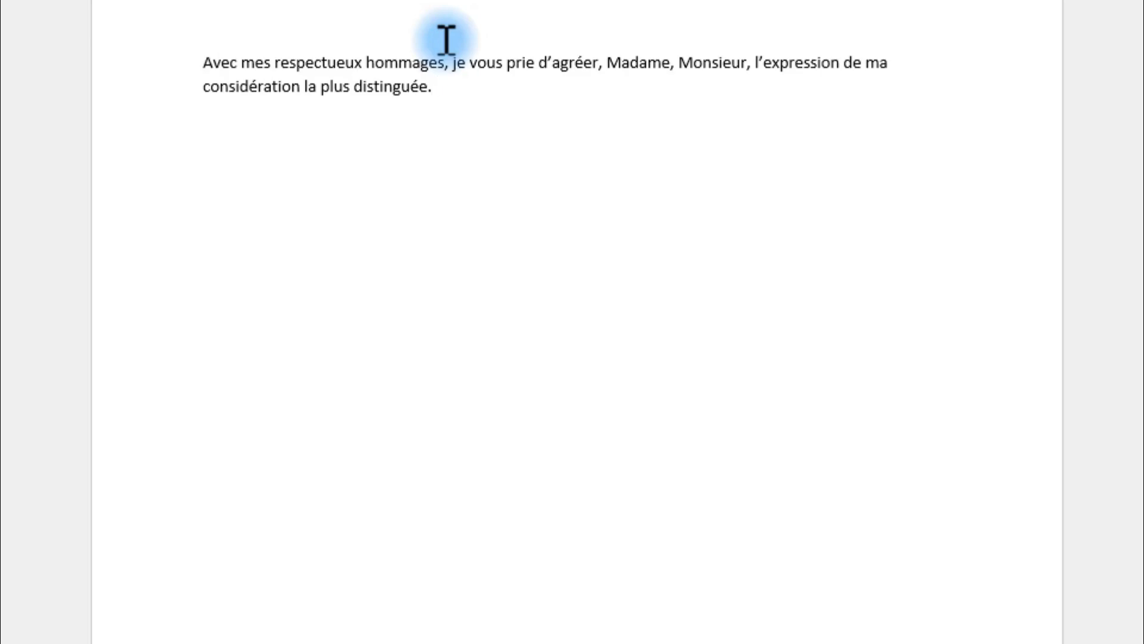
pyautogui.press('Return')
pyautogui.press('Return')
pyautogui.write('qtest')
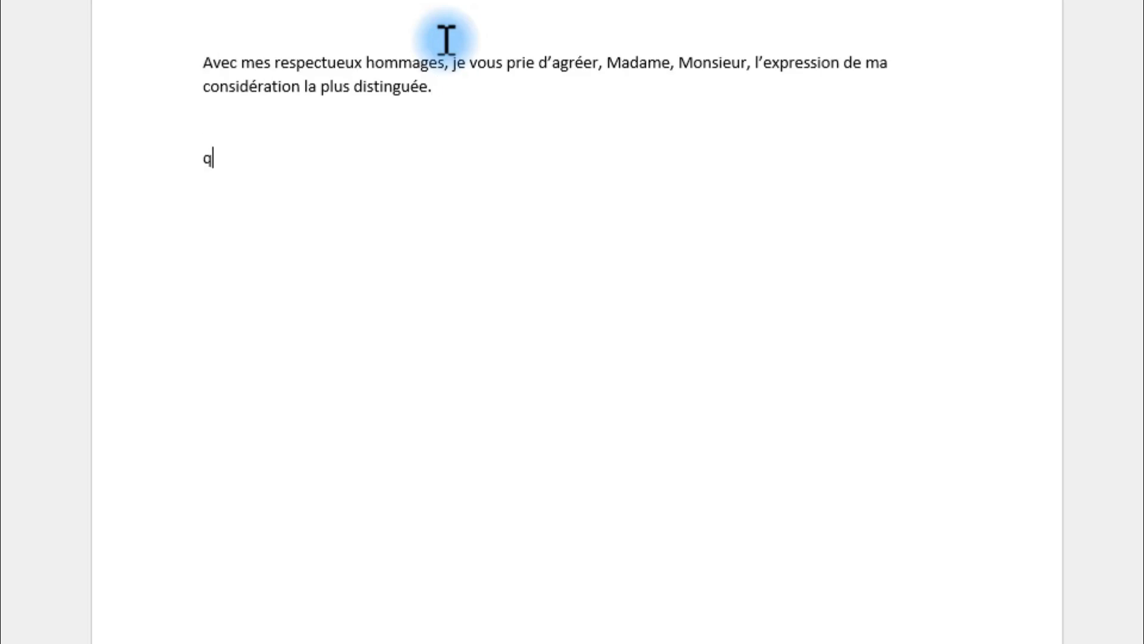